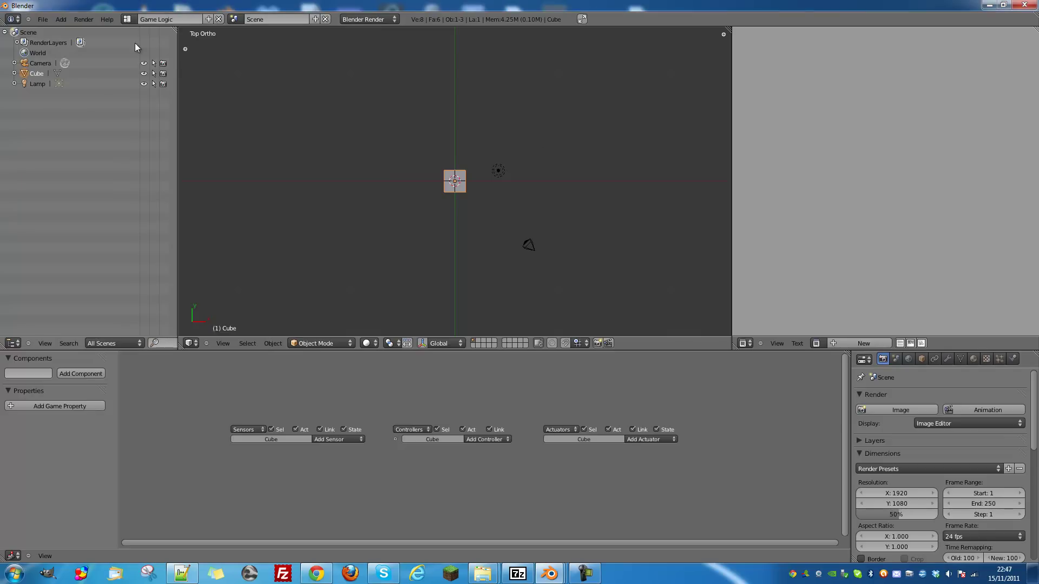
# Give the Cube a terminal.server component: initial port 1000, 4 max players, server port 1000, timeout 2
pyautogui.click(126, 19)
pyautogui.click(141, 73)
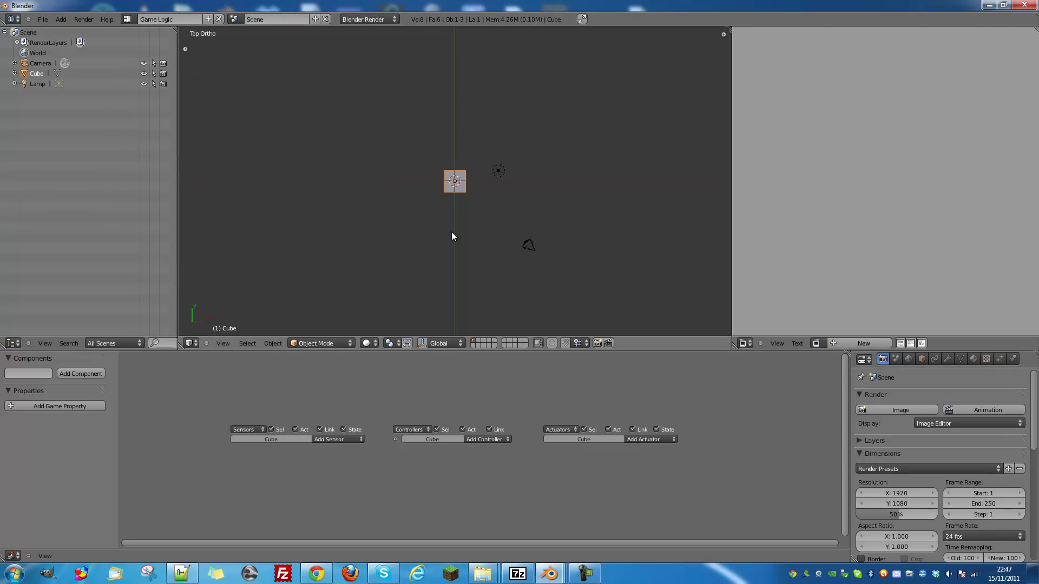
pyautogui.moveTo(459, 245); pyautogui.dragTo(469, 193, button='middle')
pyautogui.press('KP_7')
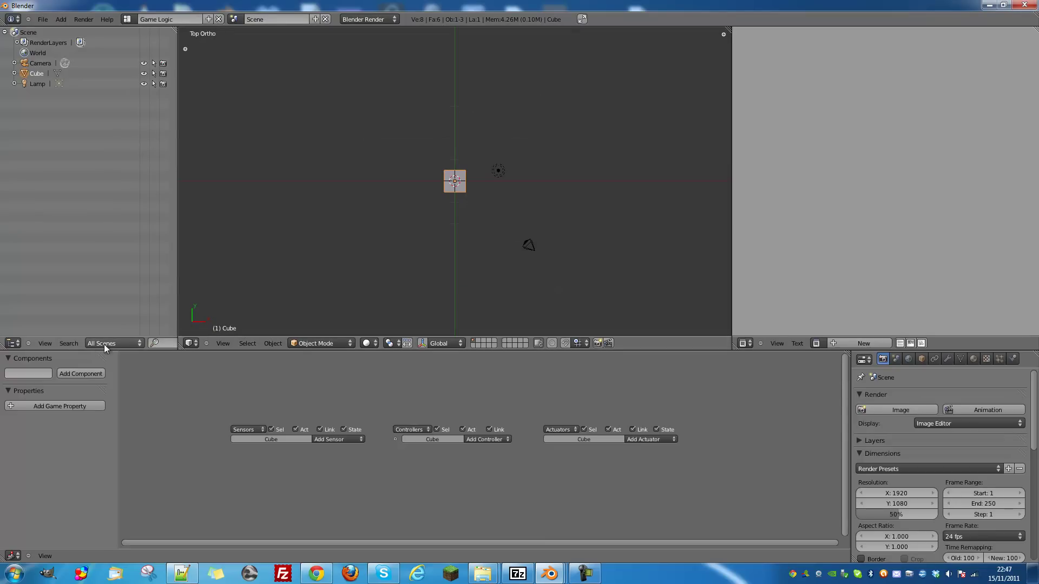
pyautogui.click(20, 371)
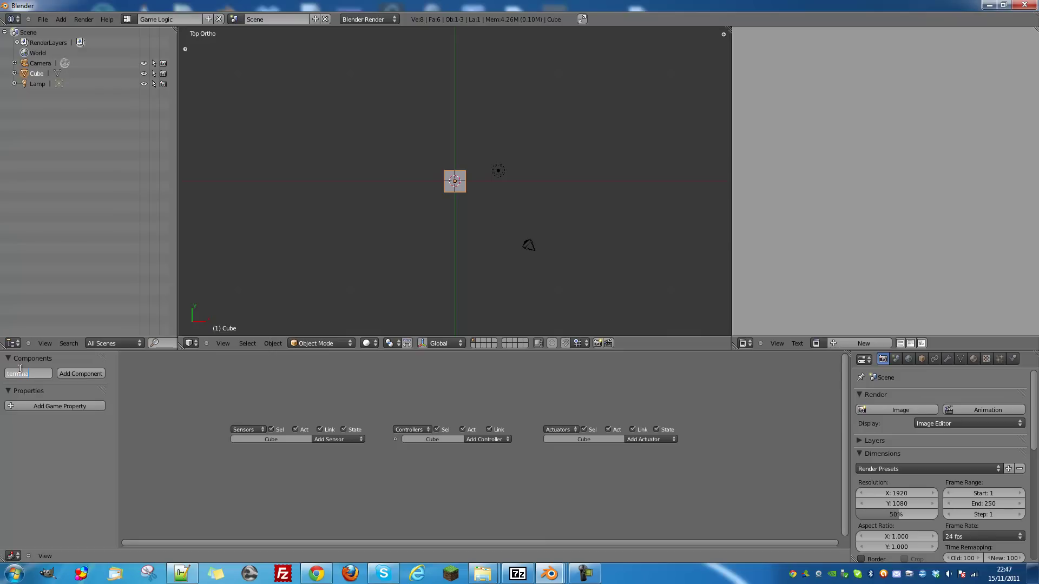
pyautogui.press('Return')
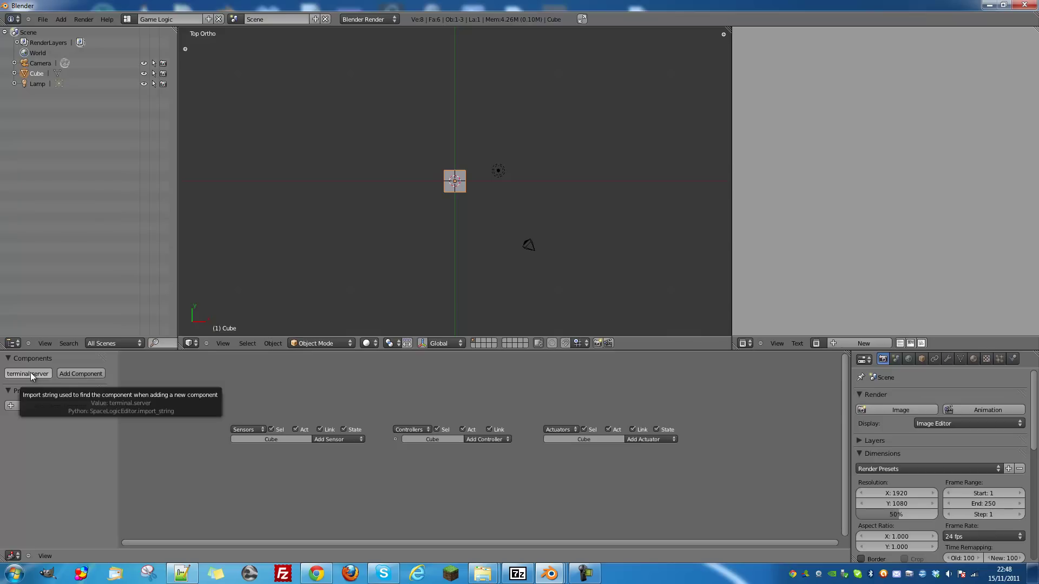
pyautogui.click(79, 373)
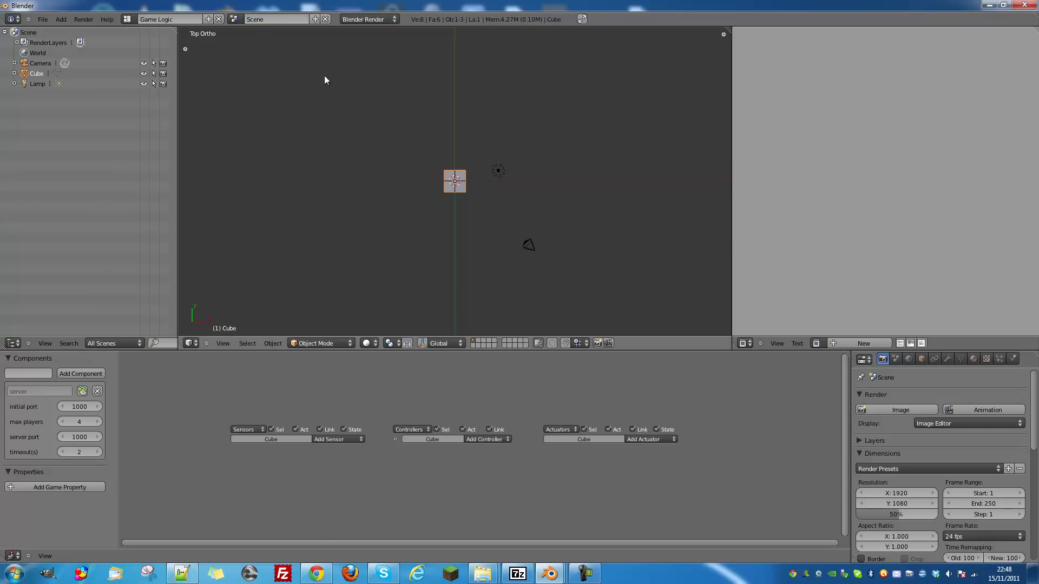
# Rename the current scene to 'Server'
pyautogui.click(296, 20)
pyautogui.write('Server')
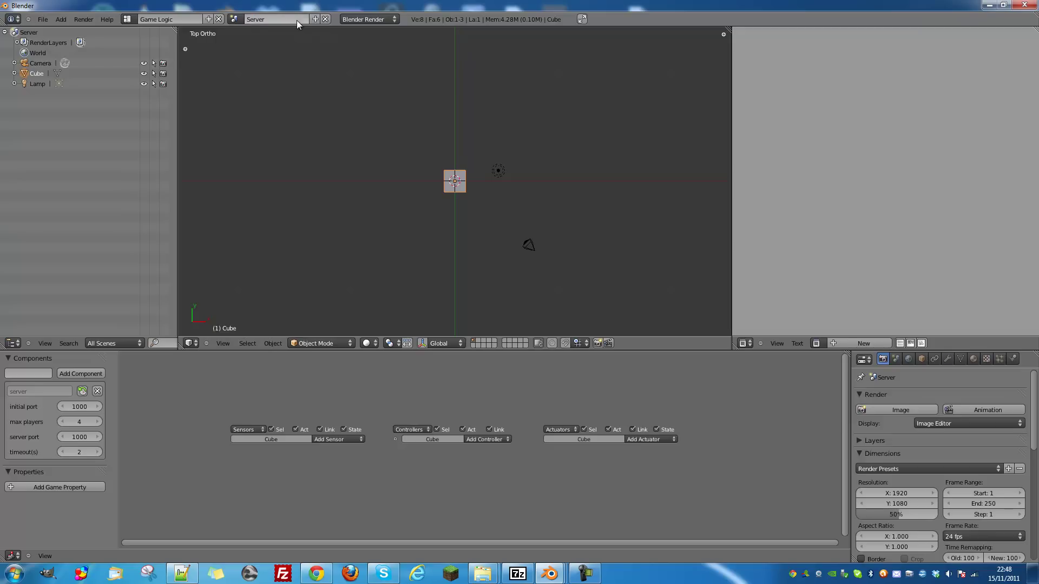
pyautogui.press('Return')
# Create a new empty scene and name it 'Client'
pyautogui.click(315, 18)
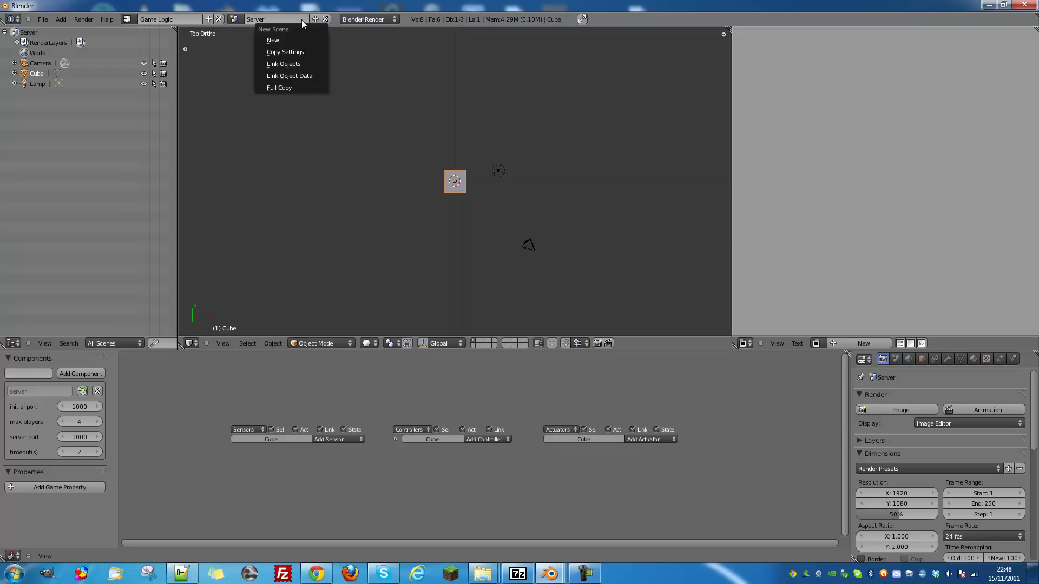
pyautogui.click(293, 40)
pyautogui.click(287, 20)
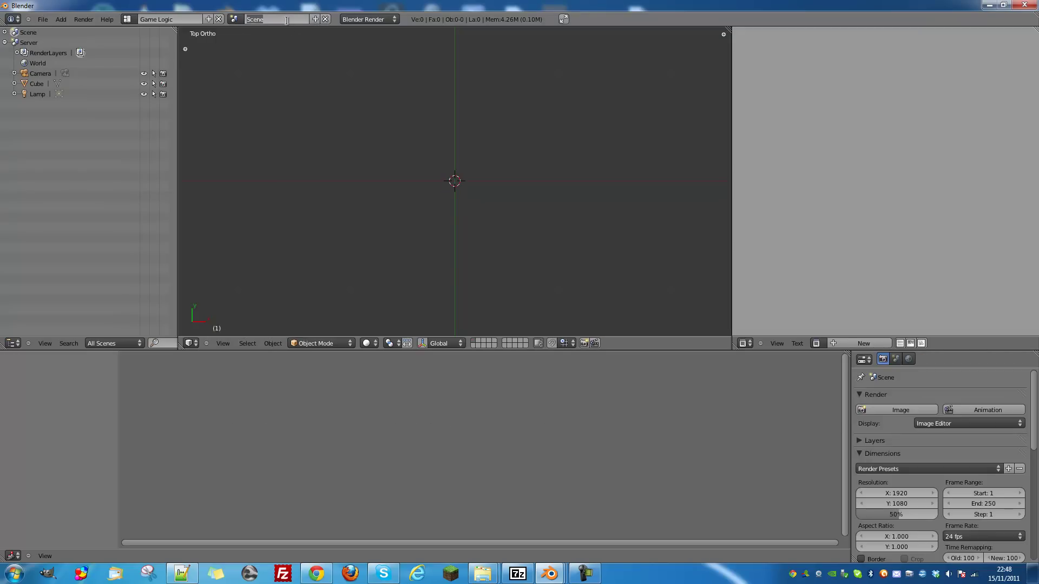
pyautogui.write('Client')
pyautogui.press('Return')
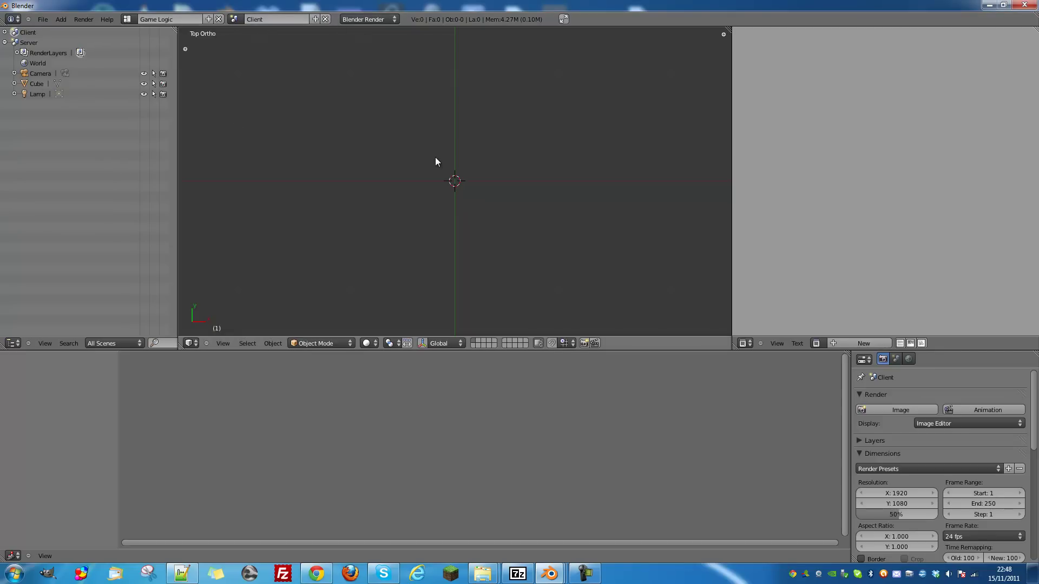
pyautogui.hotkey('shift', 'a')
# Add a mesh cube and attach a terminal.client component targeting server 127.0.0.1:1000
pyautogui.moveTo(430, 81)
pyautogui.click(463, 92)
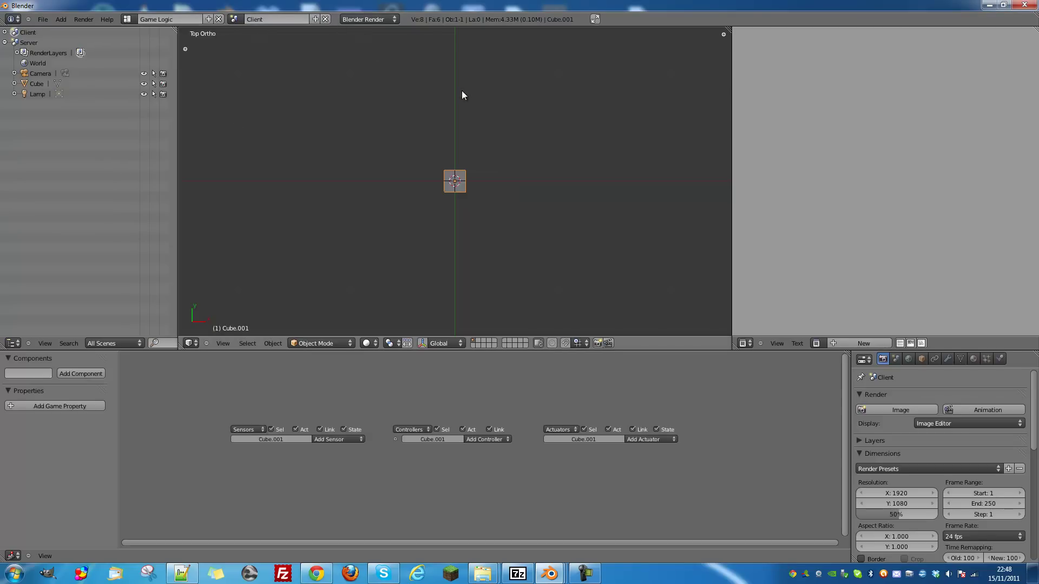
pyautogui.click(49, 373)
pyautogui.write('terminal')
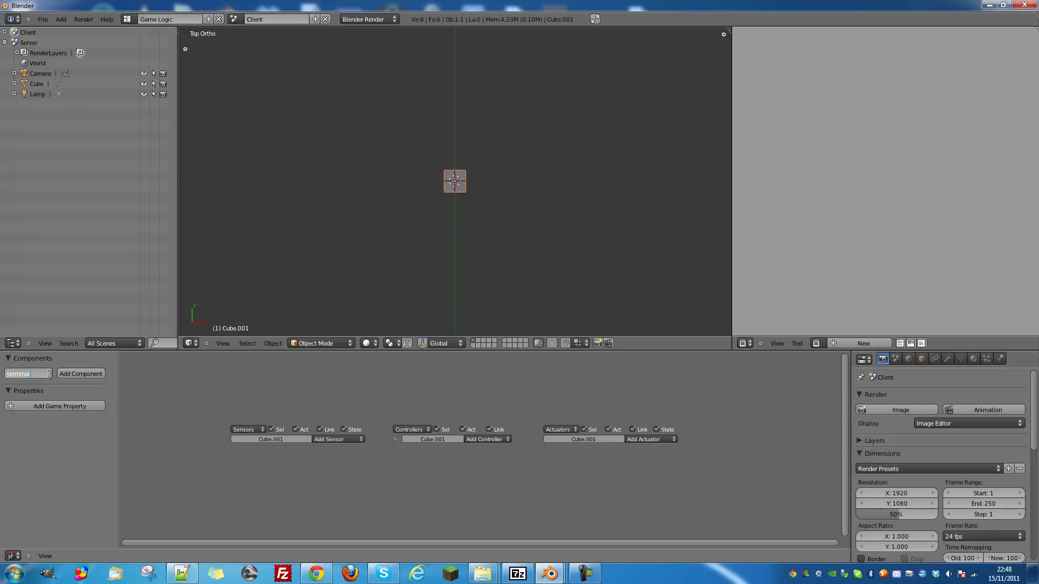
pyautogui.write('.client')
pyautogui.press('Return')
# Enter plugins.manager as the next component import path
pyautogui.click(46, 374)
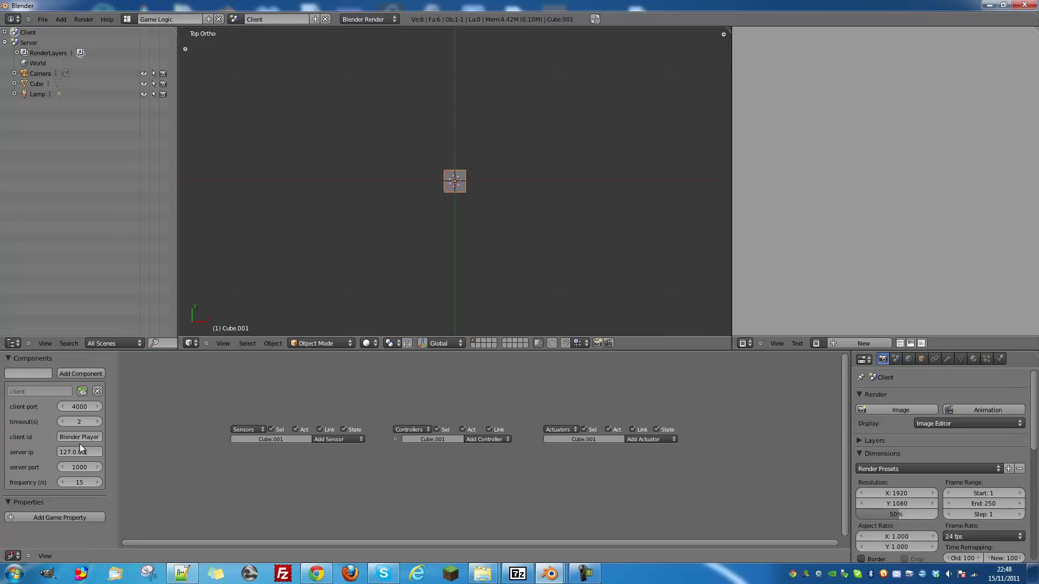
pyautogui.click(19, 374)
pyautogui.write('plugins.manager')
# Add the plugins.manager component below the cube's client component
pyautogui.click(67, 373)
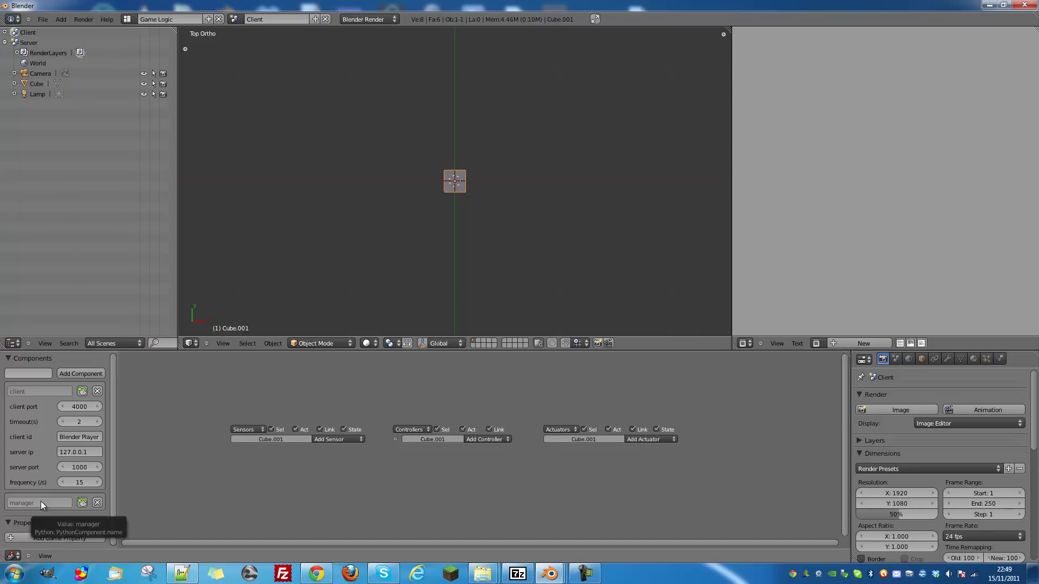
pyautogui.click(10, 374)
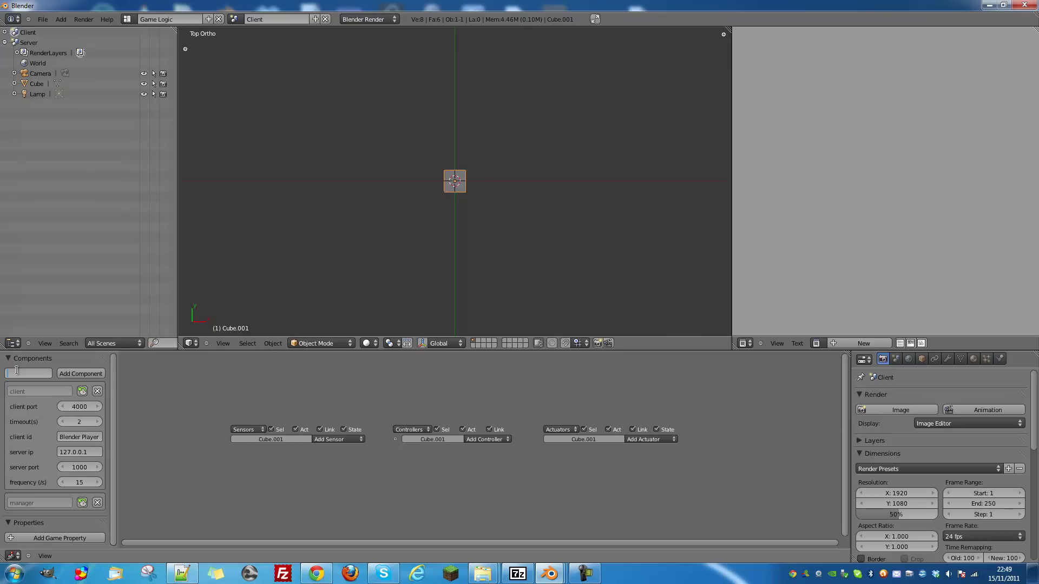
# Attach a plugins.position component to the client cube
pyautogui.write('plugins.position')
pyautogui.press('Return')
pyautogui.click(81, 374)
pyautogui.scroll(-4, 43, 432)
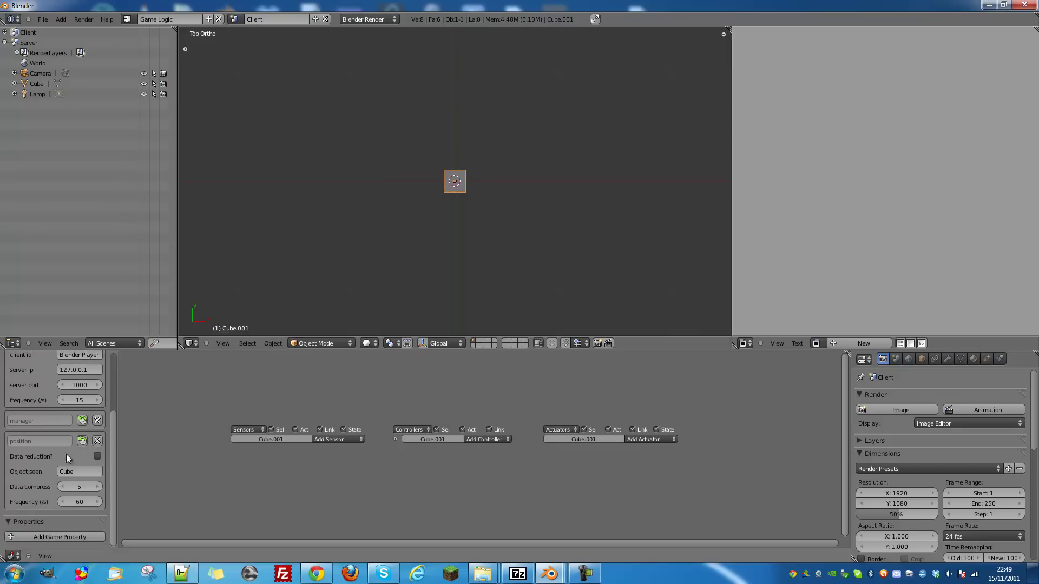
pyautogui.scroll(4, 54, 428)
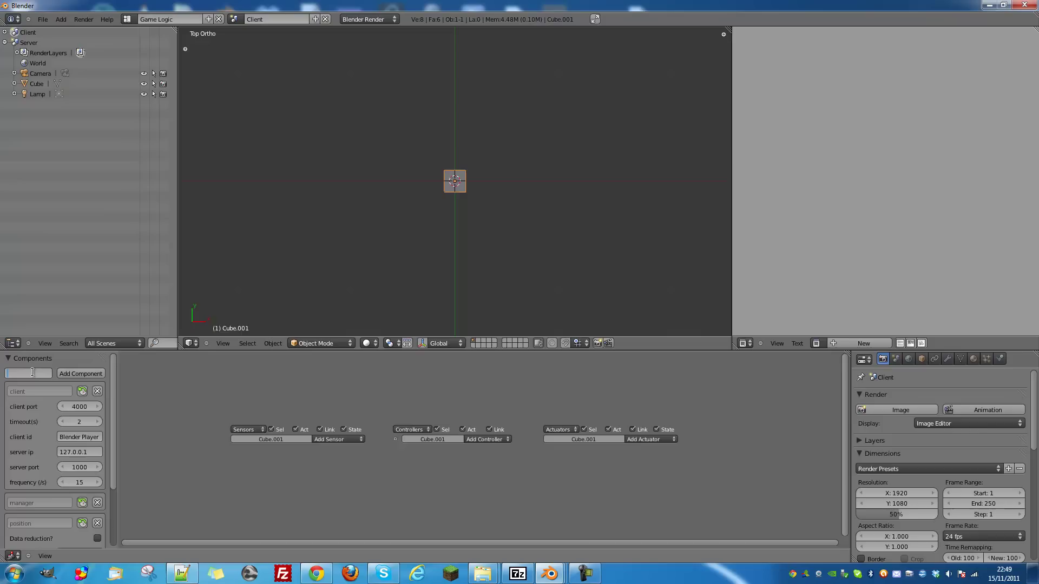
# Attach a plugins.orientation component, tracking Cube with frequency 60
pyautogui.write('plugins.orientation')
pyautogui.press('Return')
pyautogui.click(80, 375)
pyautogui.scroll(-6, 93, 418)
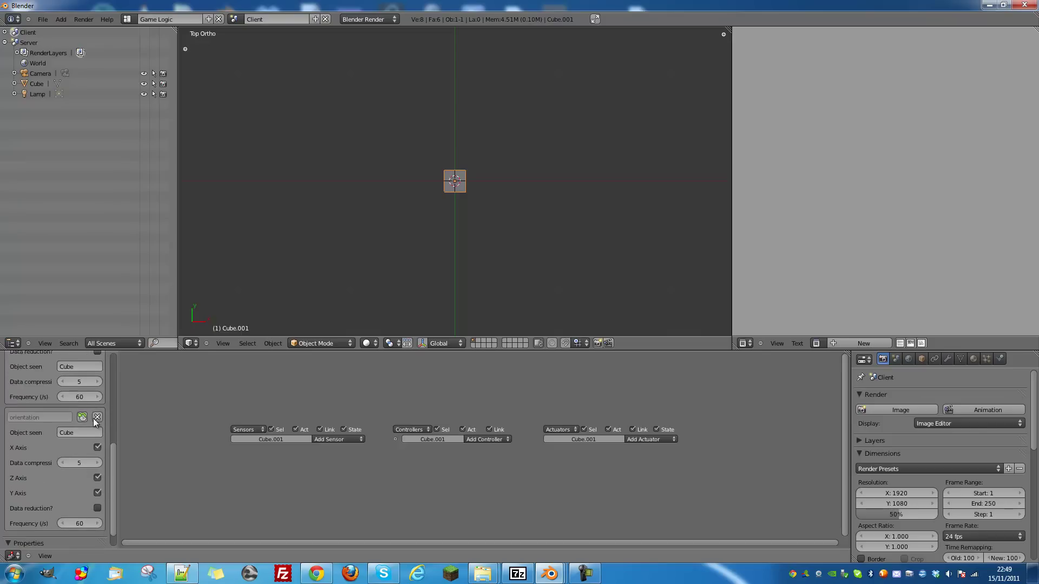
pyautogui.click(81, 431)
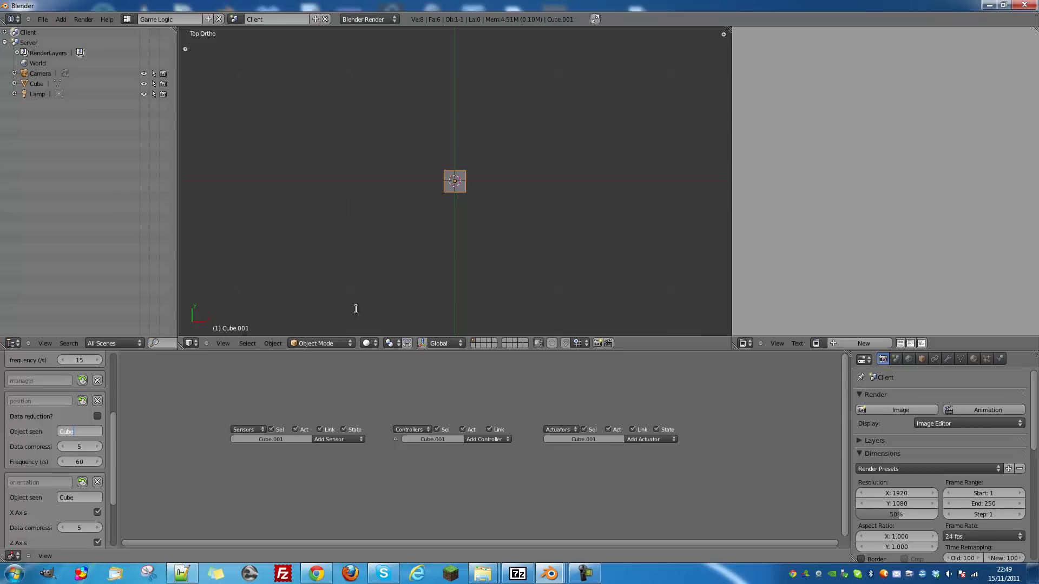
# Orbit around the client cube and confirm Cube as the position component's Object seen
pyautogui.click(71, 433)
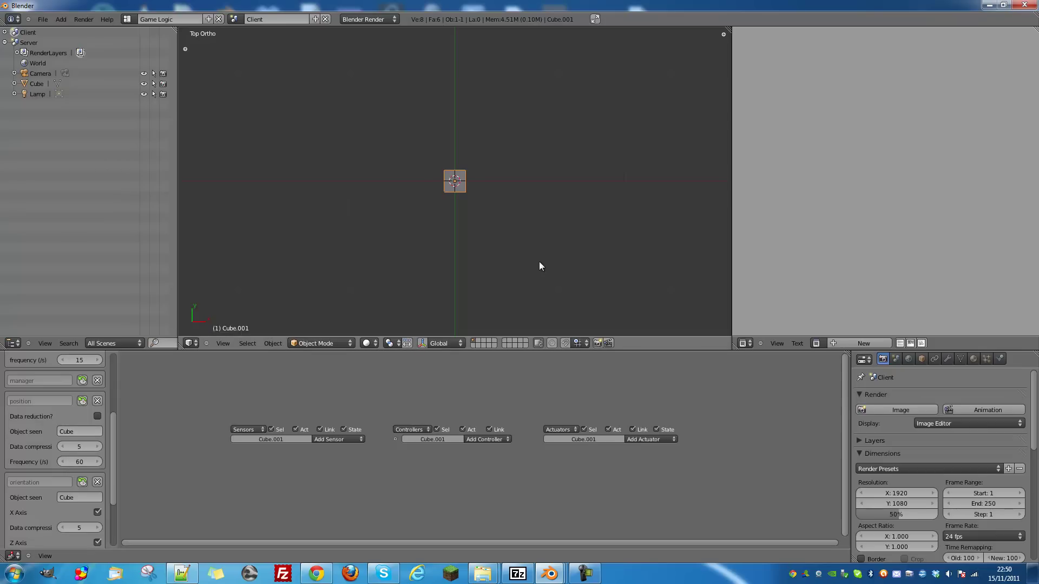
pyautogui.moveTo(475, 165); pyautogui.dragTo(421, 110, button='middle')
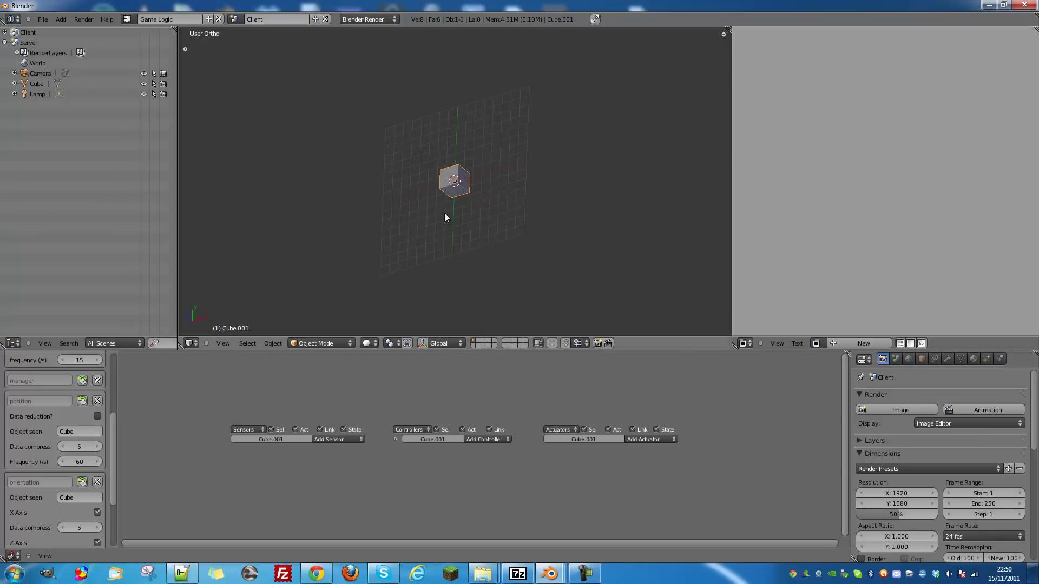
pyautogui.click(82, 431)
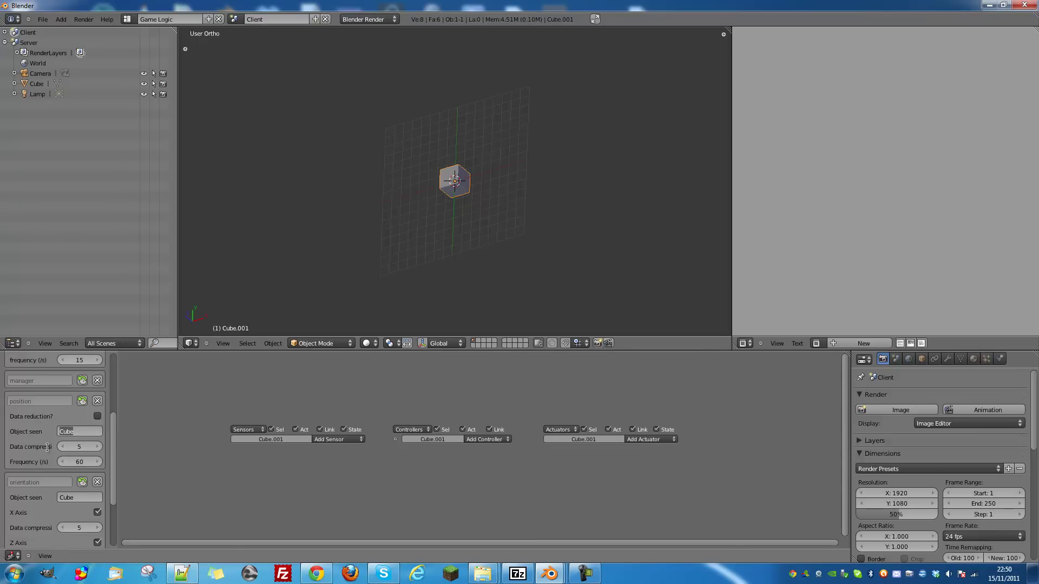
pyautogui.press('Return')
pyautogui.scroll(-4, 95, 423)
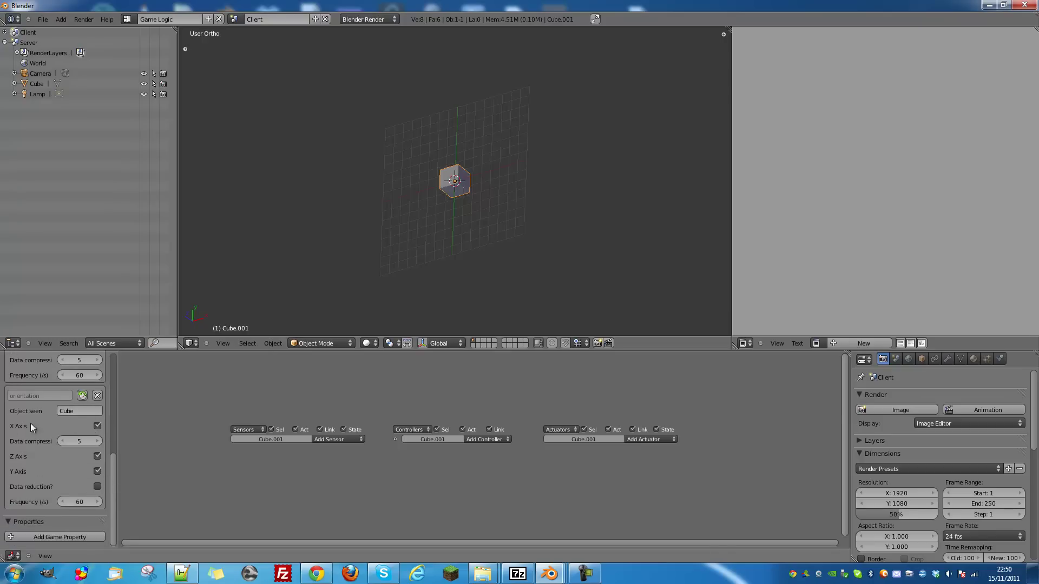
pyautogui.scroll(4, 95, 467)
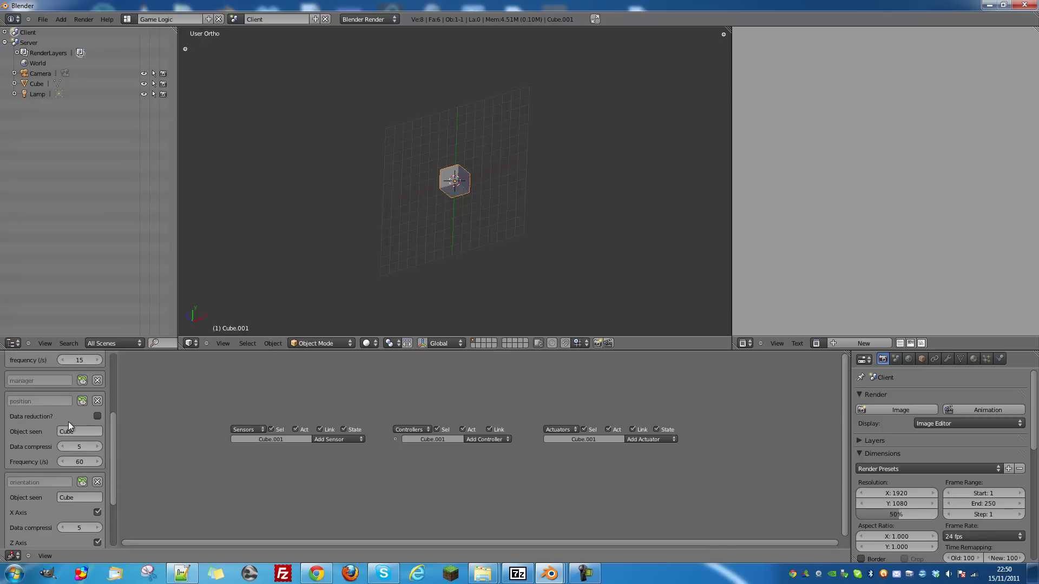